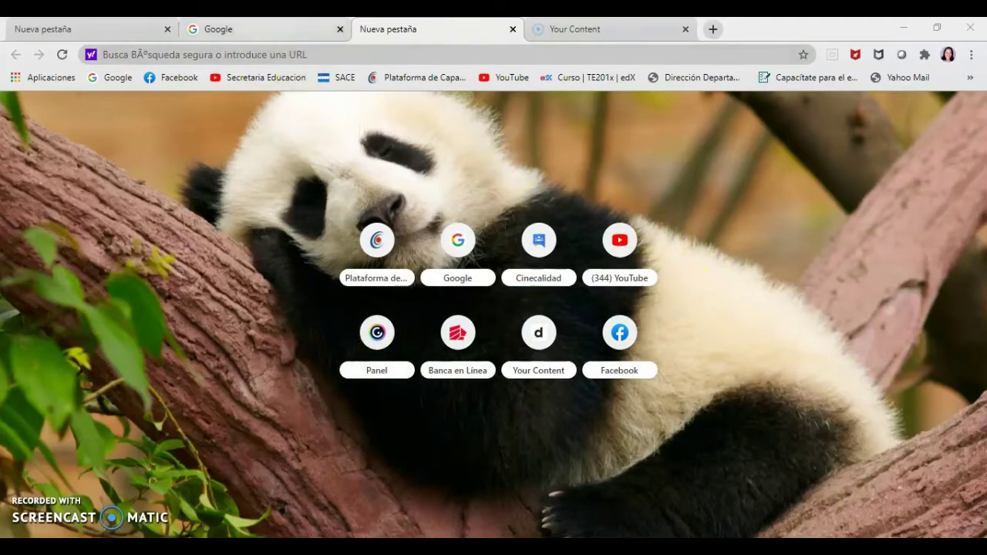
Step: Open Google Drive from the Google home page
{"action": "left_click", "coordinate": [289, 30]}
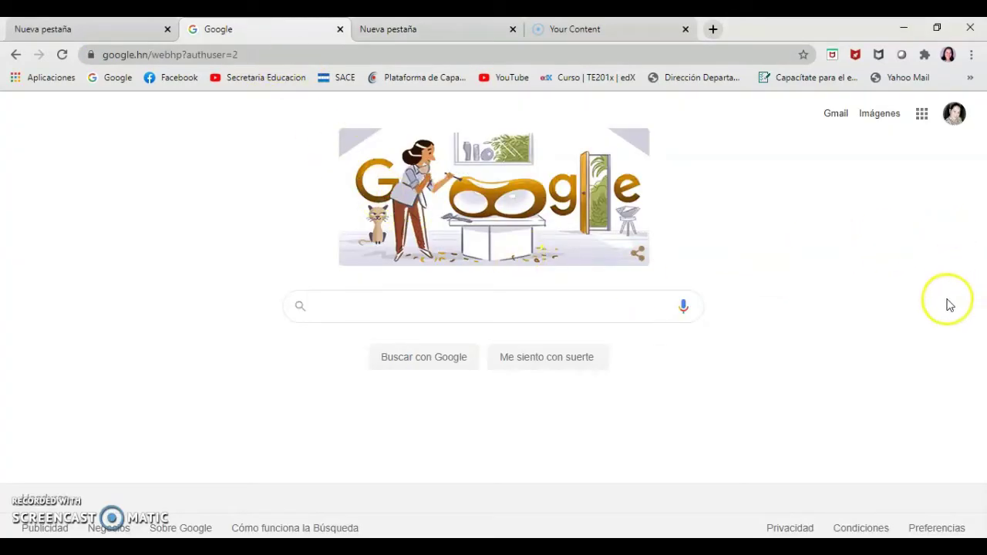
{"action": "left_click", "coordinate": [921, 114]}
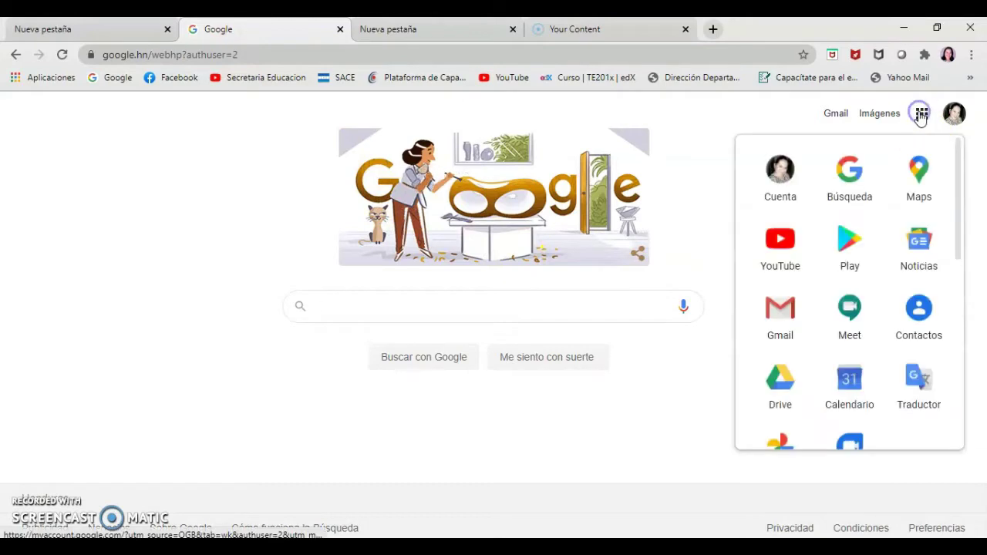
{"action": "left_click", "coordinate": [848, 262]}
{"action": "left_click", "coordinate": [785, 394]}
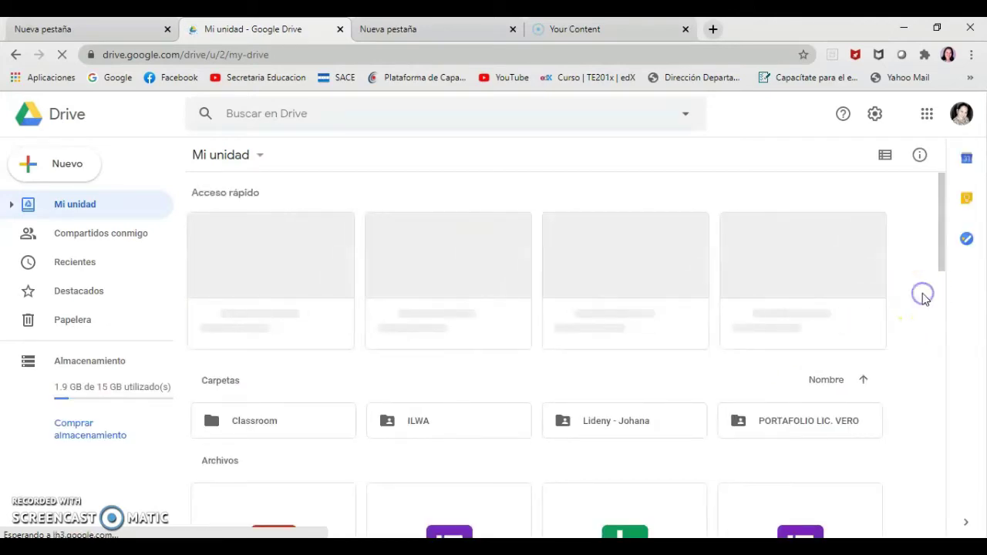
Step: Create a new folder named "PORTAFOLIO DIGITAL DOCENTE" in Mi unidad
{"action": "scroll", "coordinate": [924, 299], "scroll_direction": "down", "scroll_amount": 3}
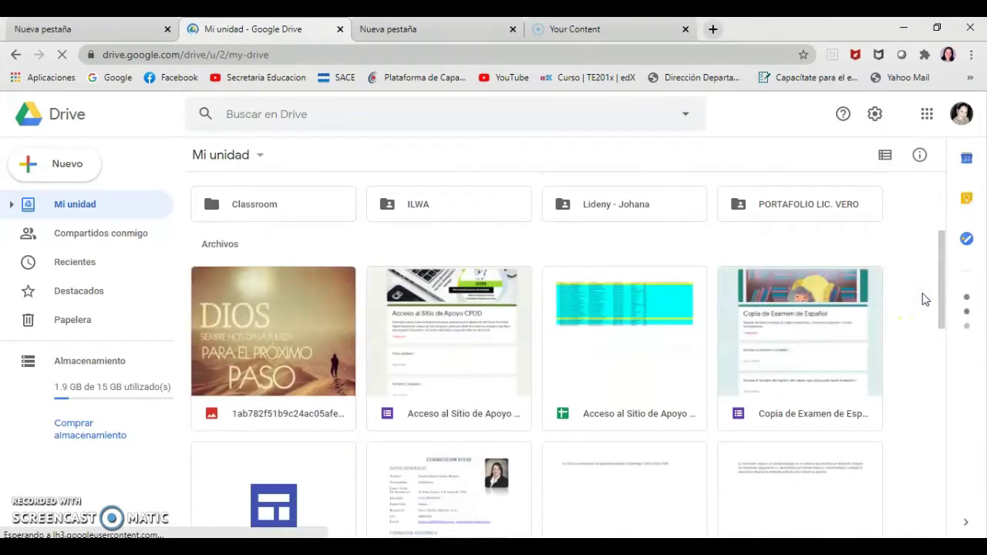
{"action": "left_click", "coordinate": [908, 235]}
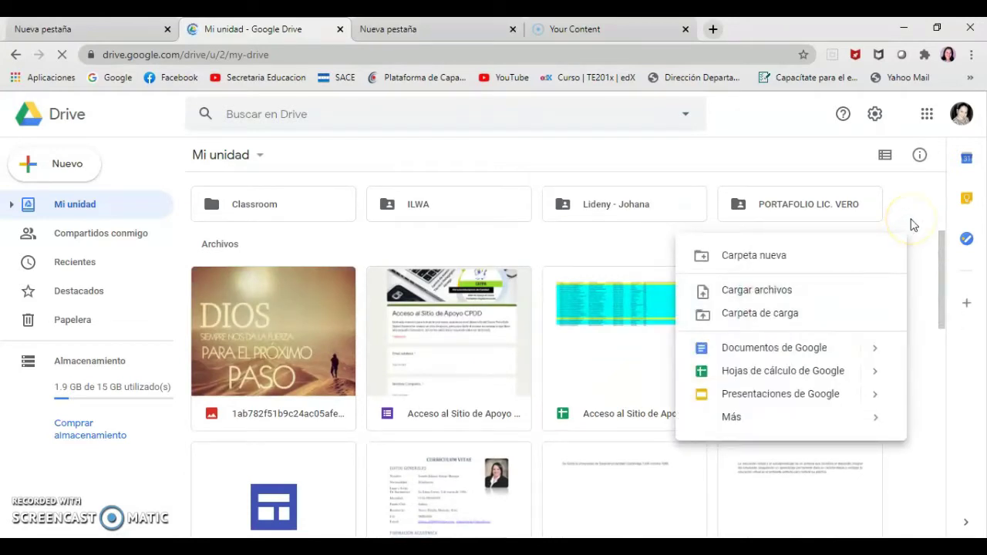
{"action": "right_click", "coordinate": [921, 204]}
{"action": "right_click", "coordinate": [921, 214]}
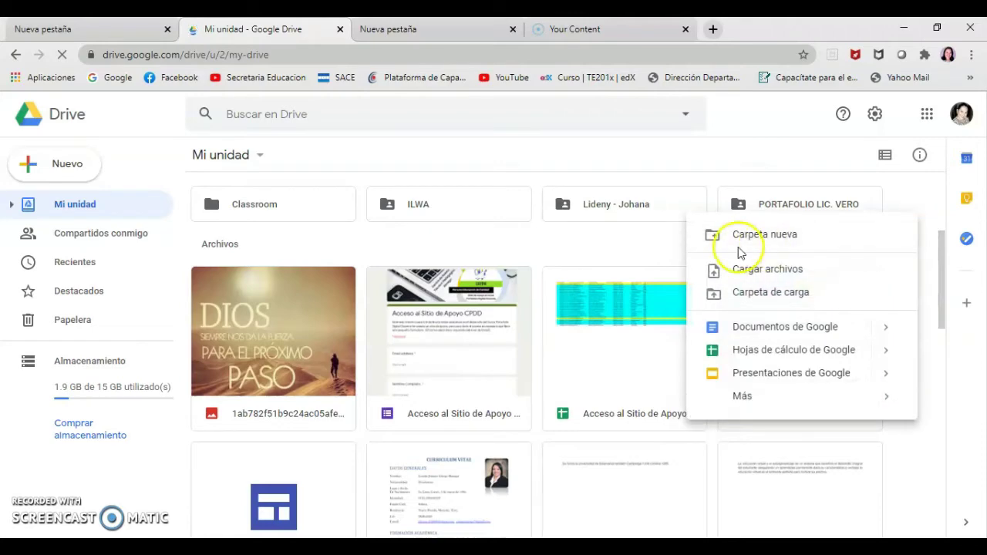
{"action": "left_click", "coordinate": [792, 236]}
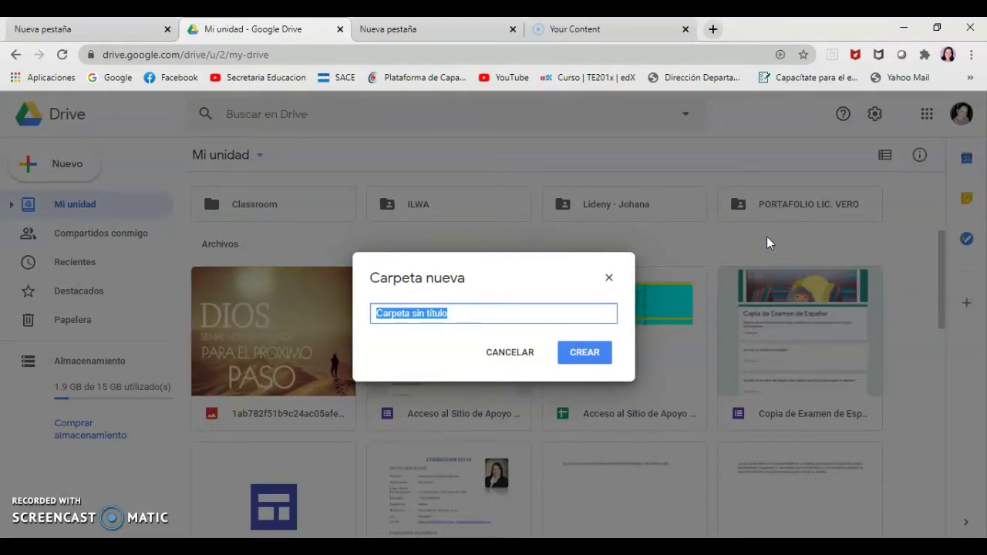
{"action": "type", "text": "POR"}
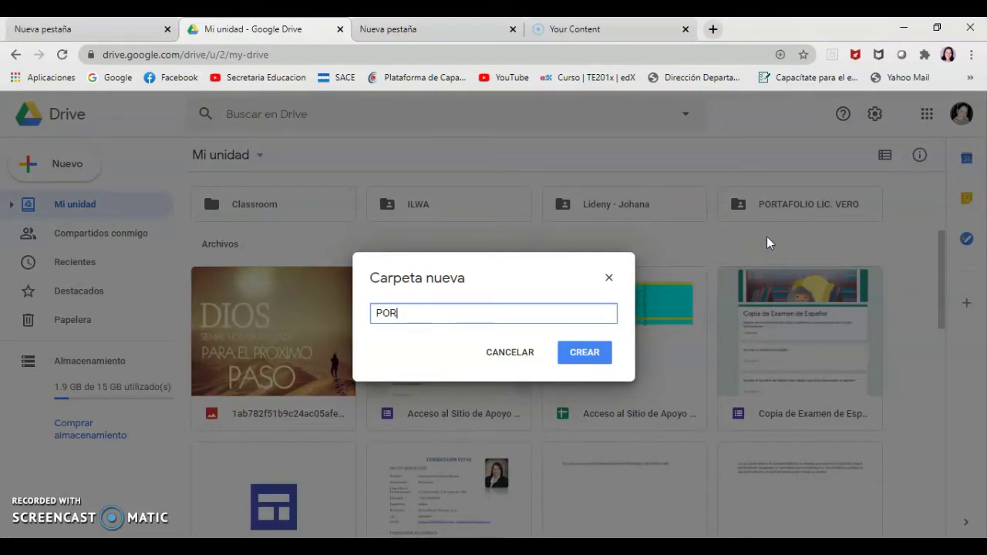
{"action": "type", "text": "TAFOLIO DIFITAL"}
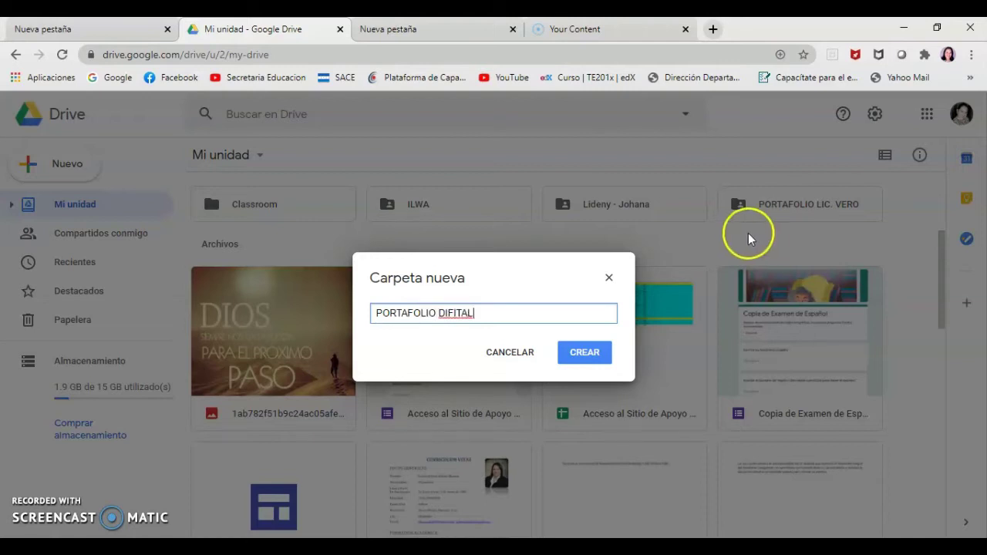
{"action": "left_click", "coordinate": [453, 313]}
{"action": "key", "text": "BackSpace"}
{"action": "type", "text": "G"}
{"action": "left_click", "coordinate": [485, 316]}
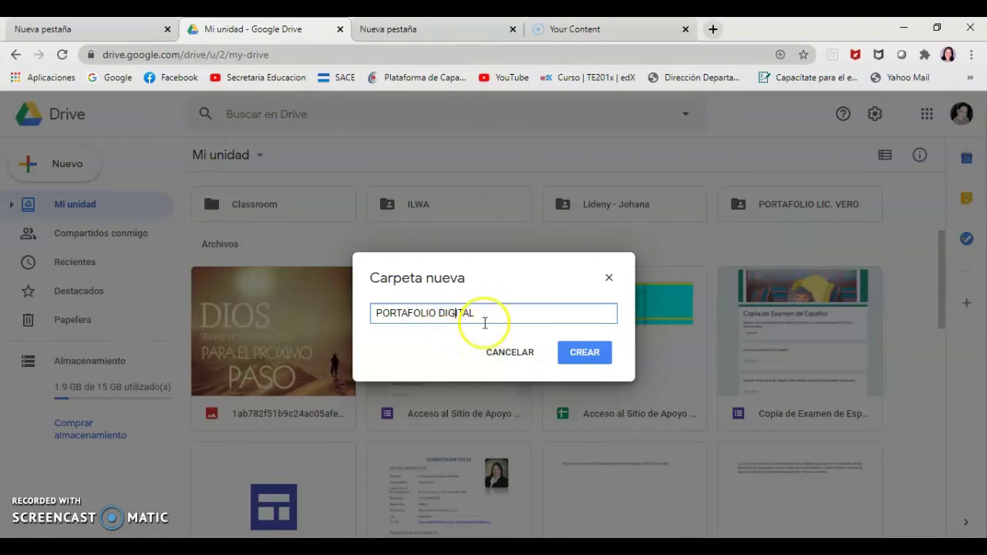
{"action": "type", "text": "DOCENTE"}
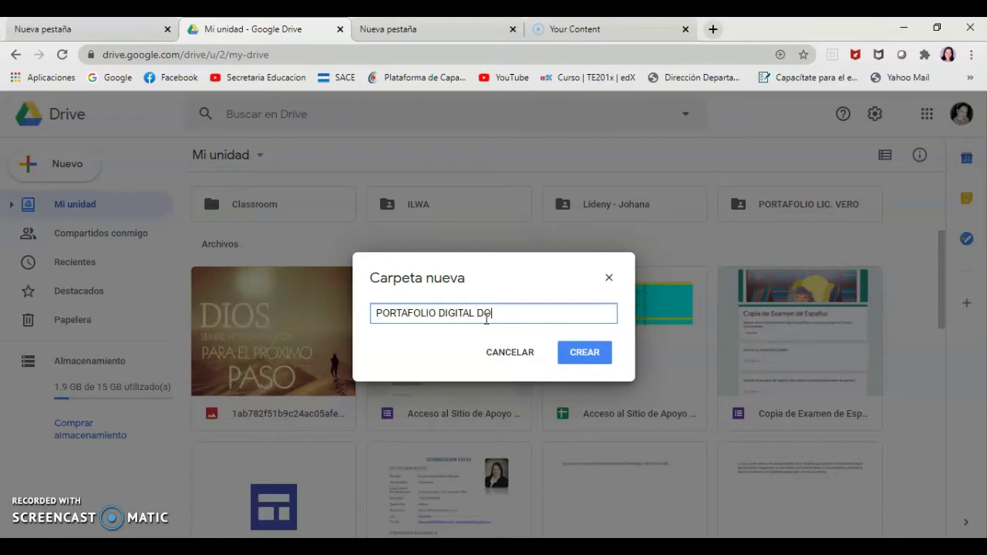
{"action": "key", "text": "BackSpace"}
{"action": "left_click", "coordinate": [591, 352]}
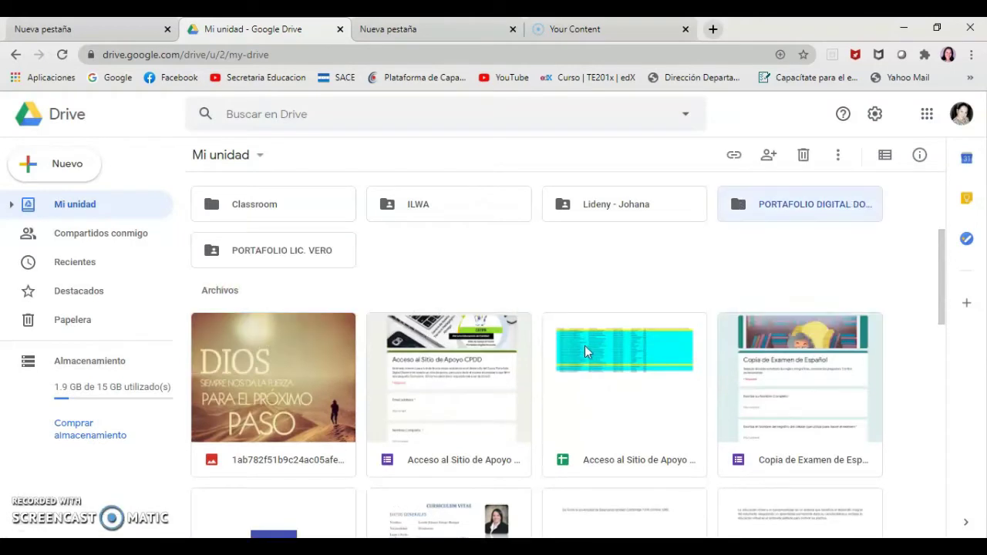
Step: Open the PORTAFOLIO DIGITAL DOCENTE folder and create a subfolder in it named "1. PERFIL PROFESIONAL"
{"action": "double_click", "coordinate": [779, 206]}
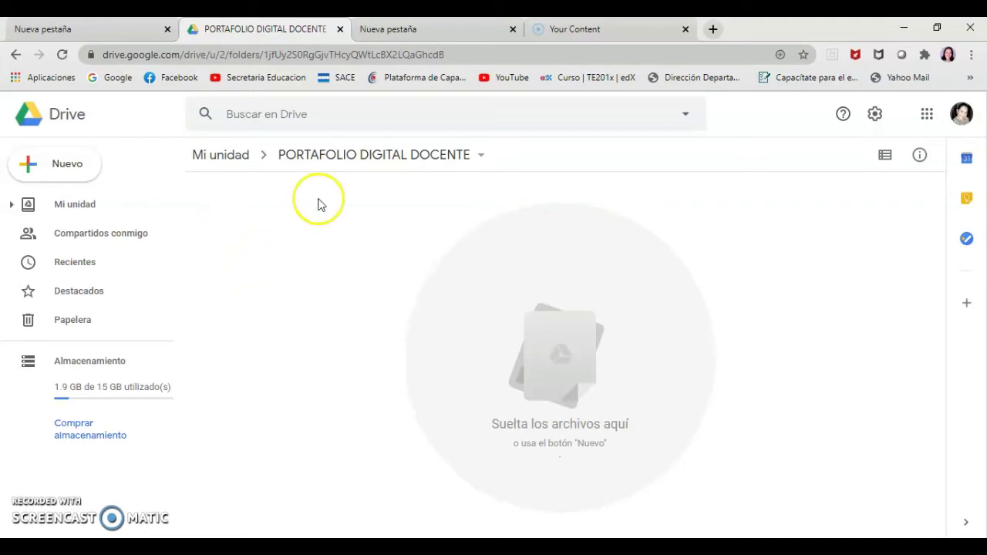
{"action": "right_click", "coordinate": [308, 222]}
{"action": "left_click", "coordinate": [380, 250]}
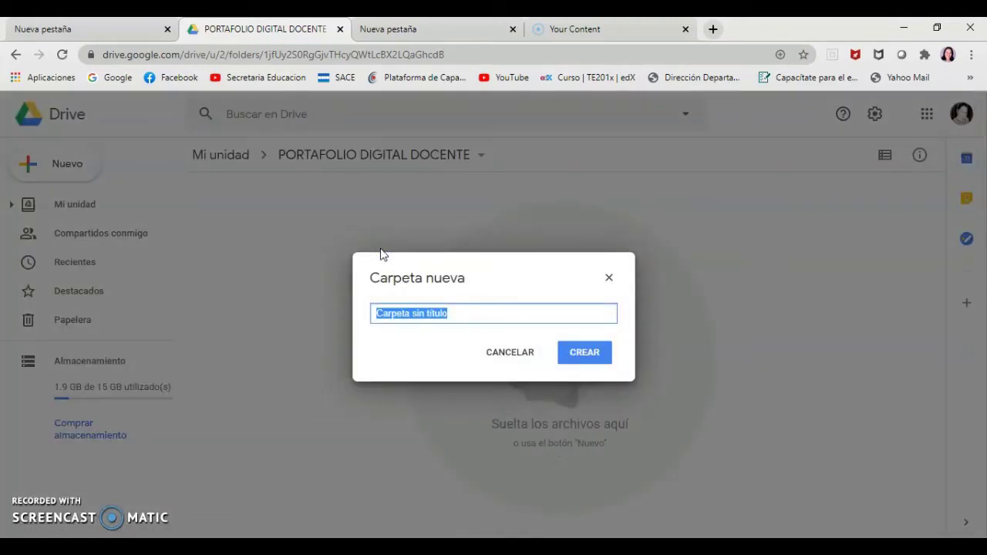
{"action": "type", "text": "PERFIL PROFESIONAL"}
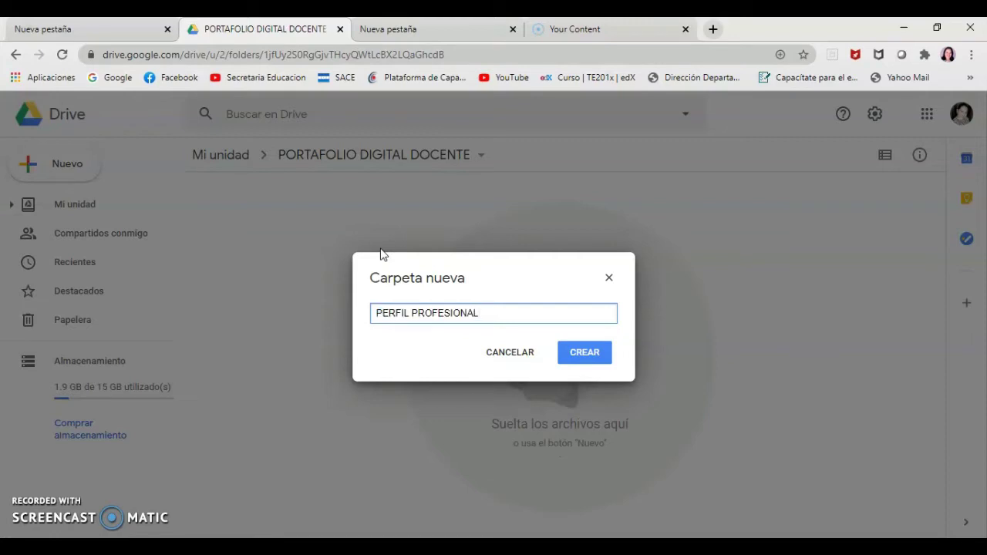
{"action": "left_click", "coordinate": [378, 313]}
{"action": "type", "text": "1."}
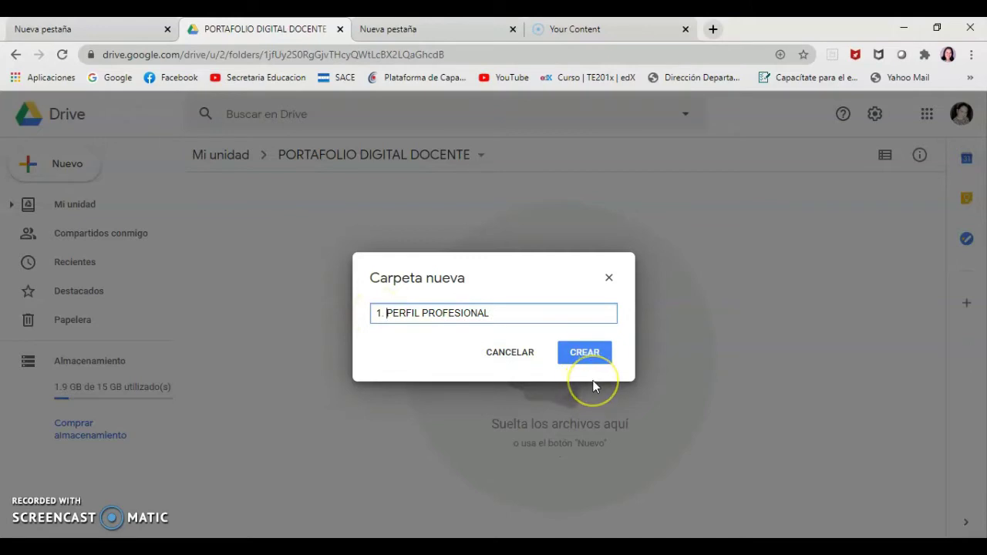
{"action": "left_click", "coordinate": [593, 359]}
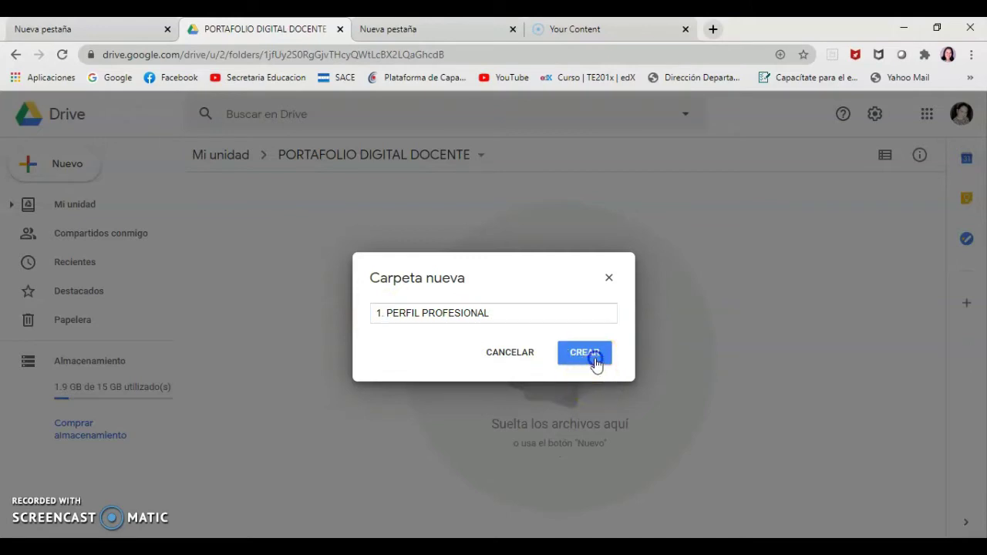
Step: Create a second subfolder named "2. CONTENIDOS" in the portfolio folder
{"action": "right_click", "coordinate": [479, 335]}
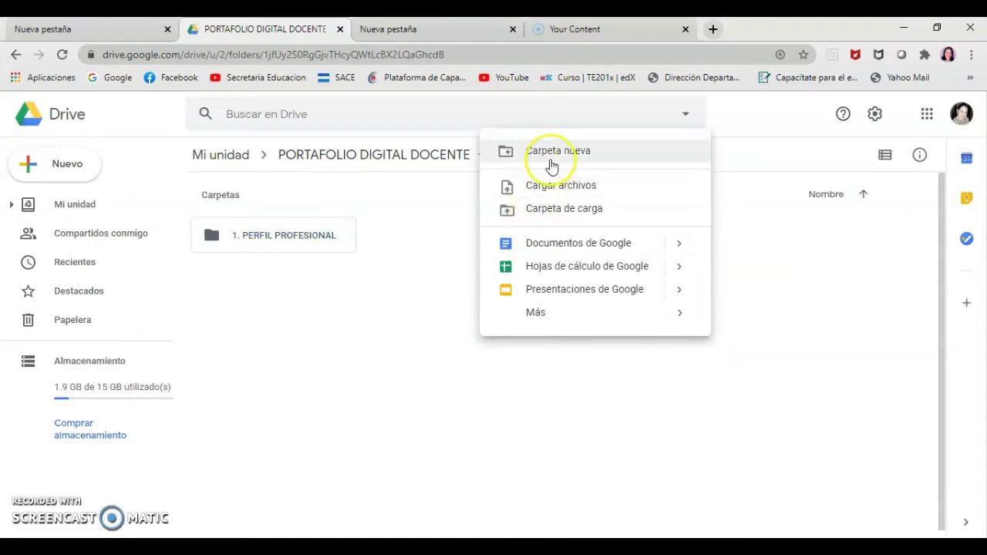
{"action": "left_click", "coordinate": [551, 154]}
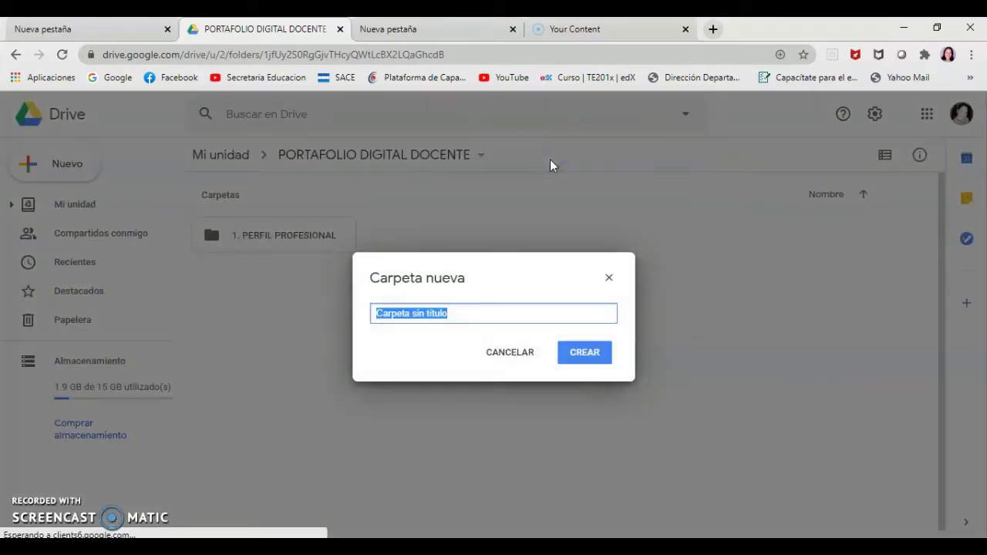
{"action": "type", "text": "2"}
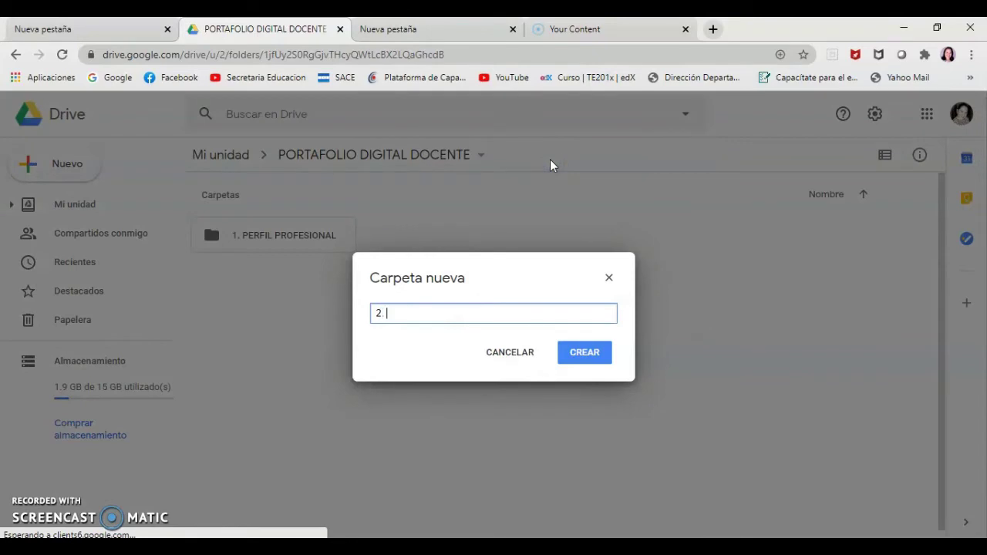
{"action": "type", "text": ". CONTENIDOS"}
{"action": "left_click", "coordinate": [601, 358]}
Step: Create a third subfolder named "3. METODOLOGÍA DE ENSEÑANZA", correcting the spelling of the last word with the suggested "ENSEÑANZA"
{"action": "right_click", "coordinate": [603, 358]}
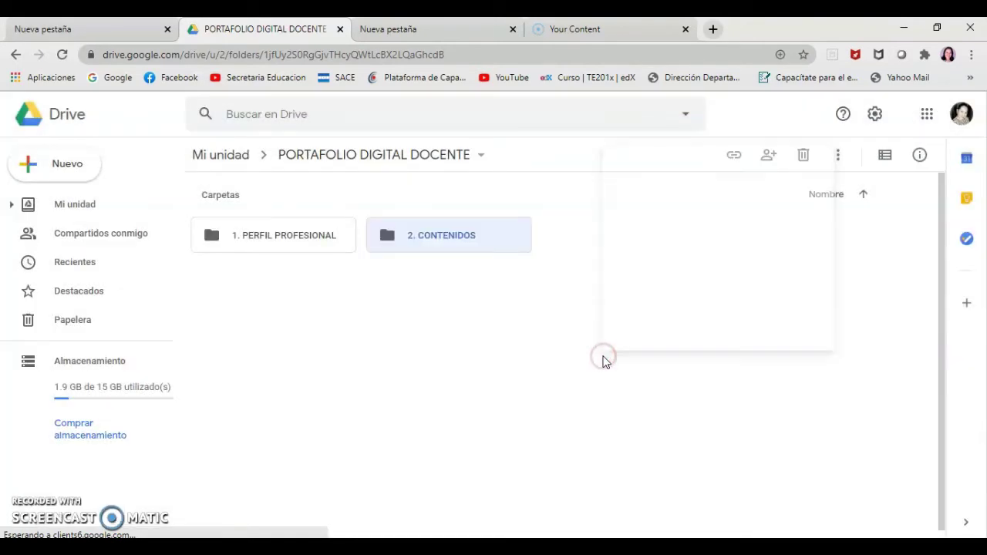
{"action": "left_click", "coordinate": [676, 171]}
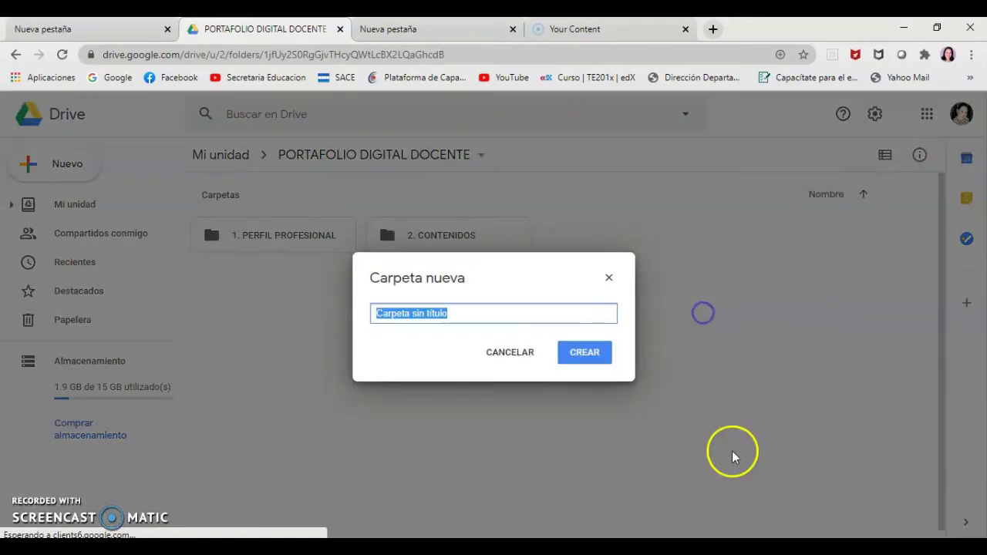
{"action": "type", "text": "3"}
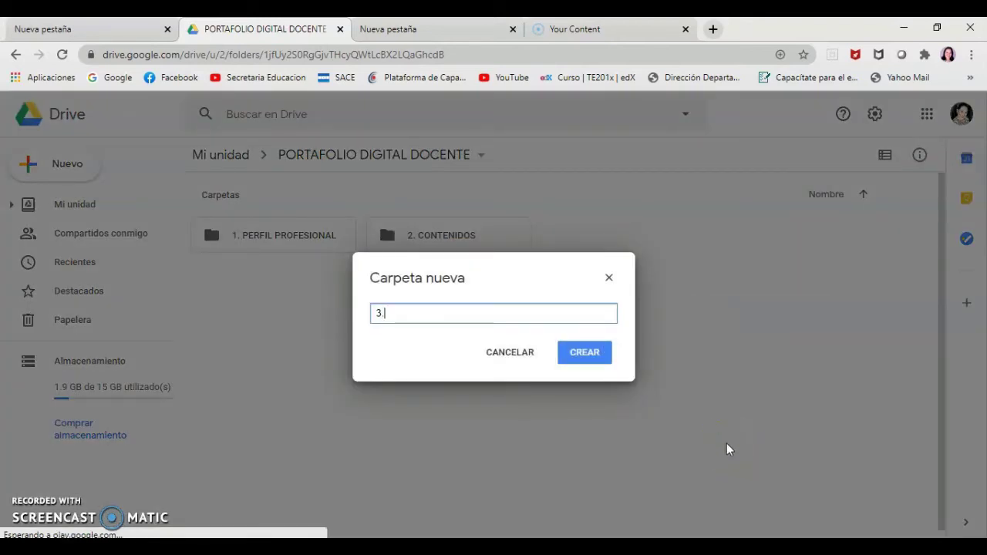
{"action": "type", "text": ". METO"}
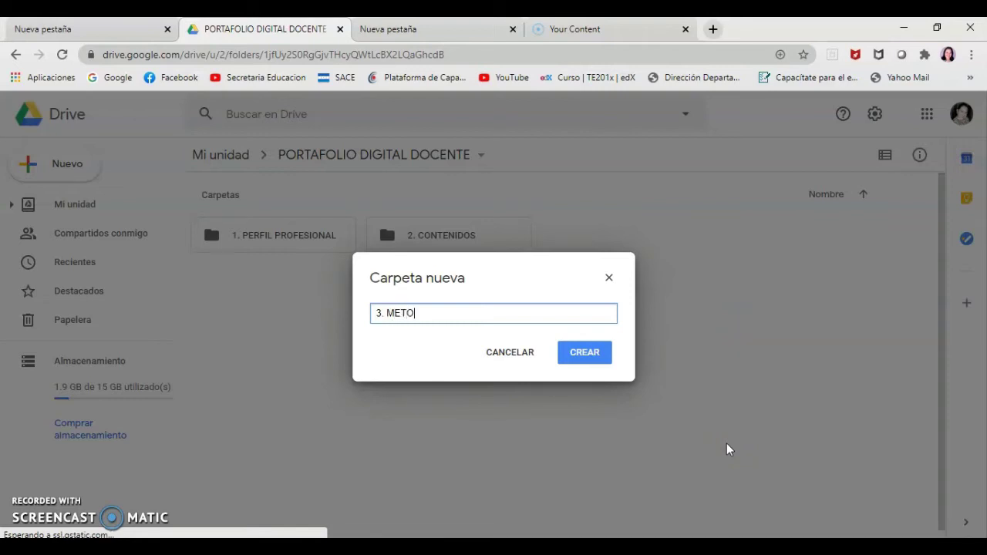
{"action": "type", "text": "DOLOGÍA DE ENS"}
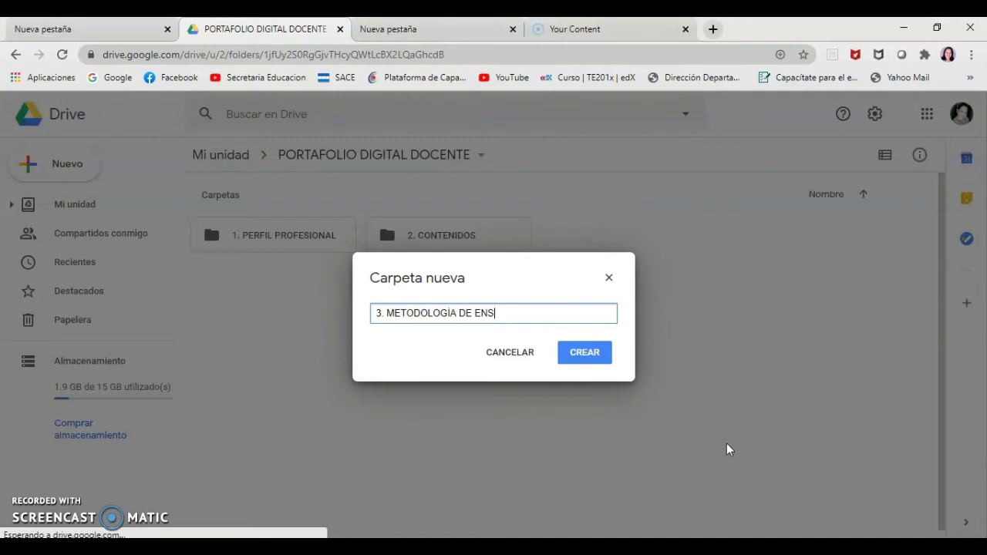
{"action": "type", "text": "ENANZA"}
{"action": "right_click", "coordinate": [496, 313]}
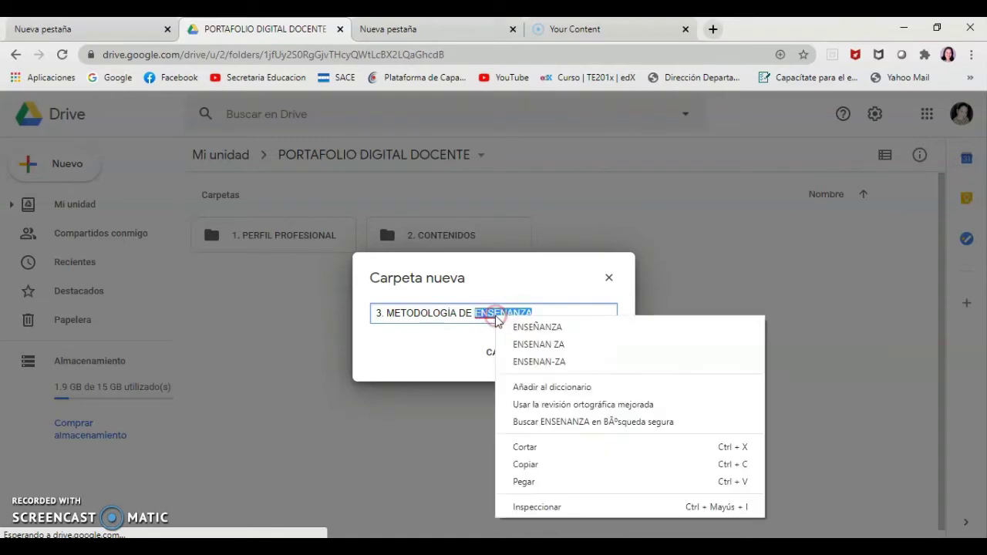
{"action": "left_click", "coordinate": [515, 326]}
{"action": "left_click", "coordinate": [587, 358]}
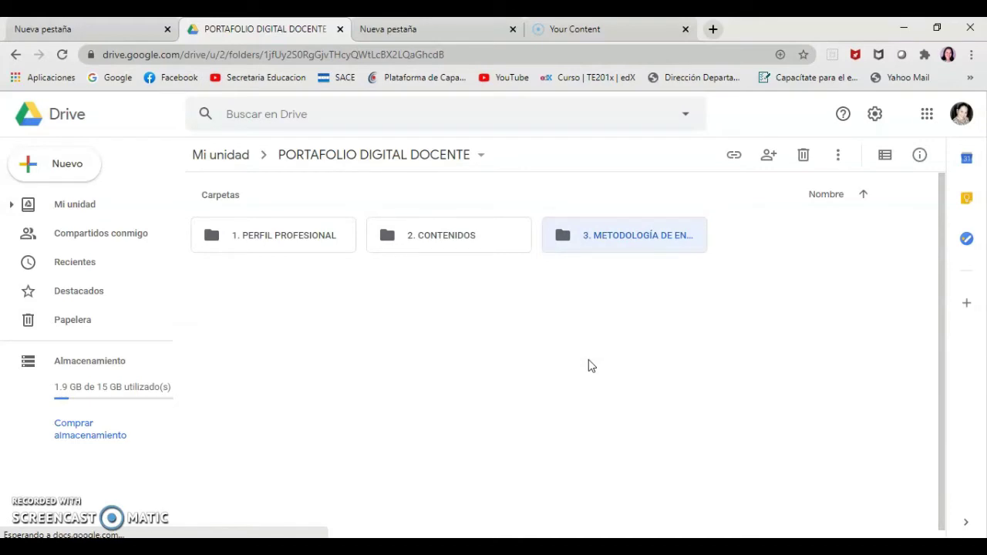
Step: Create a fourth subfolder named "4. INFORMACIÓN DEL CURSO" in the portfolio folder
{"action": "right_click", "coordinate": [588, 361]}
{"action": "left_click", "coordinate": [667, 172]}
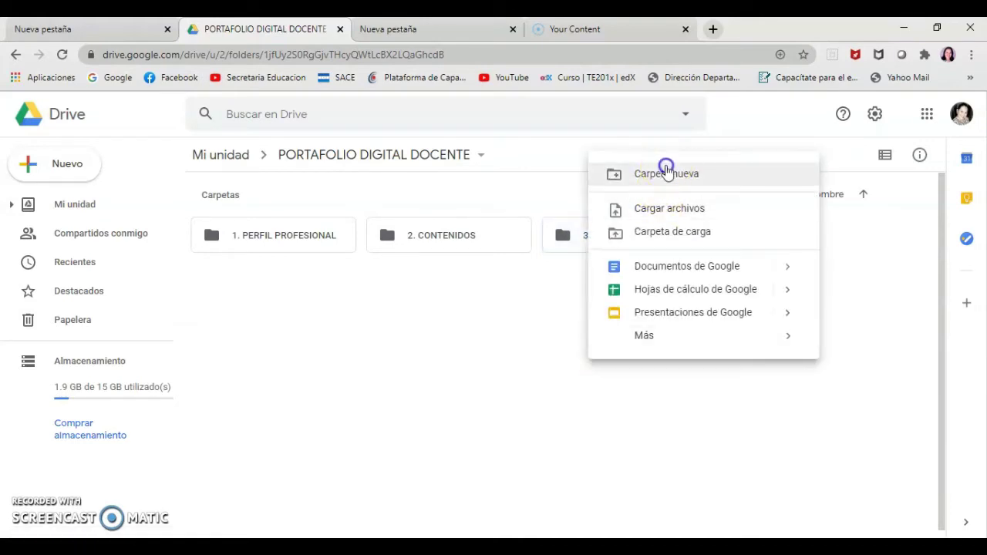
{"action": "type", "text": "4. "}
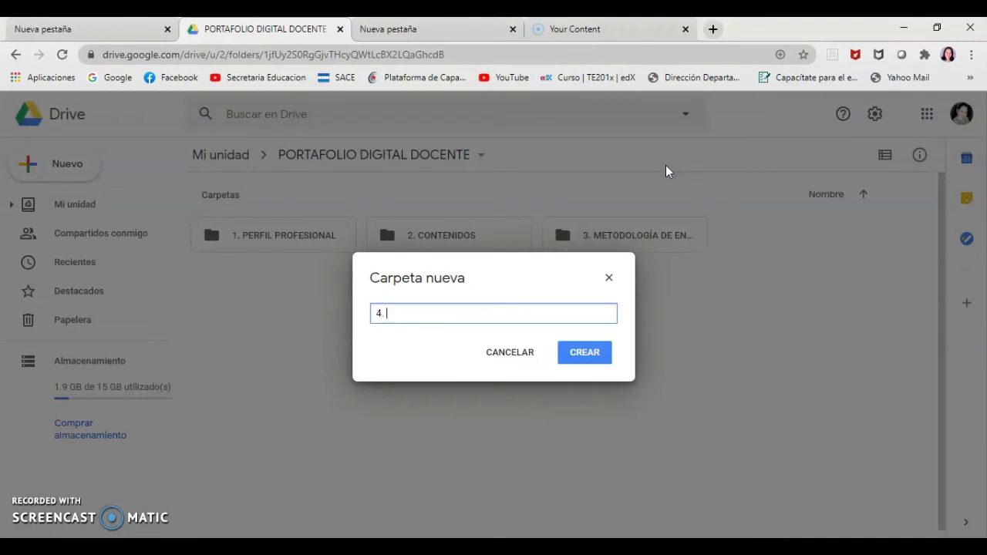
{"action": "type", "text": "INFORMACION DEL CURSO"}
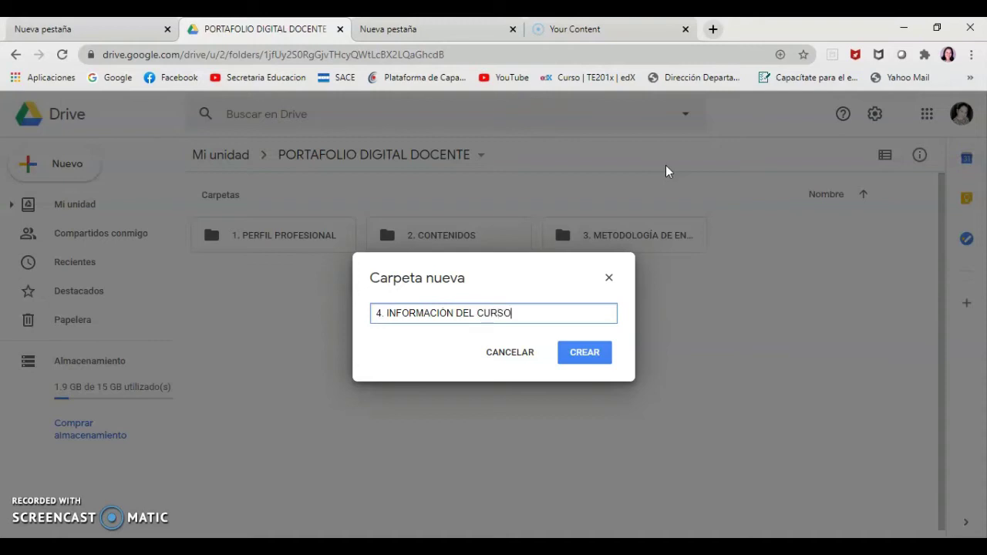
{"action": "left_click", "coordinate": [588, 352]}
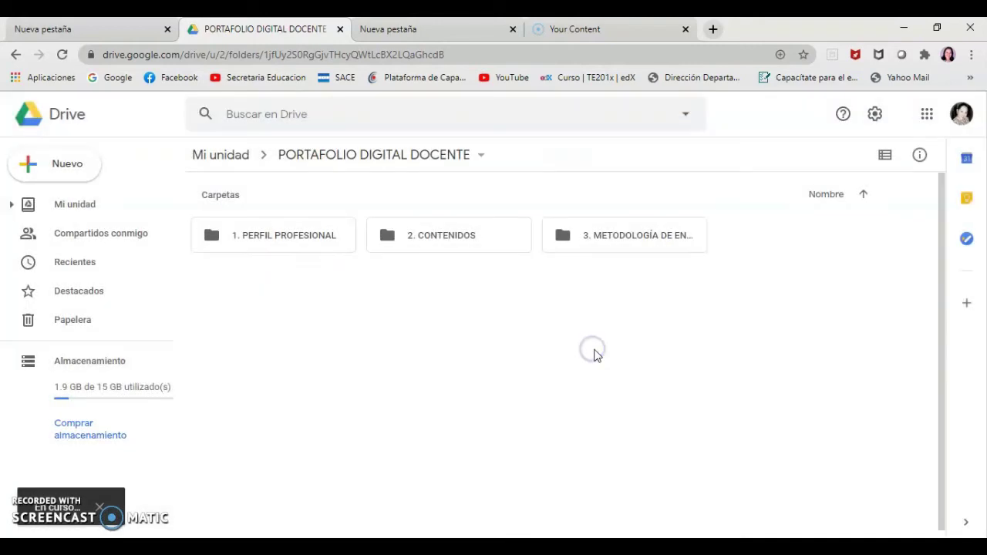
Step: Create a fifth subfolder named "5. PRODUCTOS DE ENSEÑANZA", correcting the last word with the suggested spelling
{"action": "right_click", "coordinate": [594, 352]}
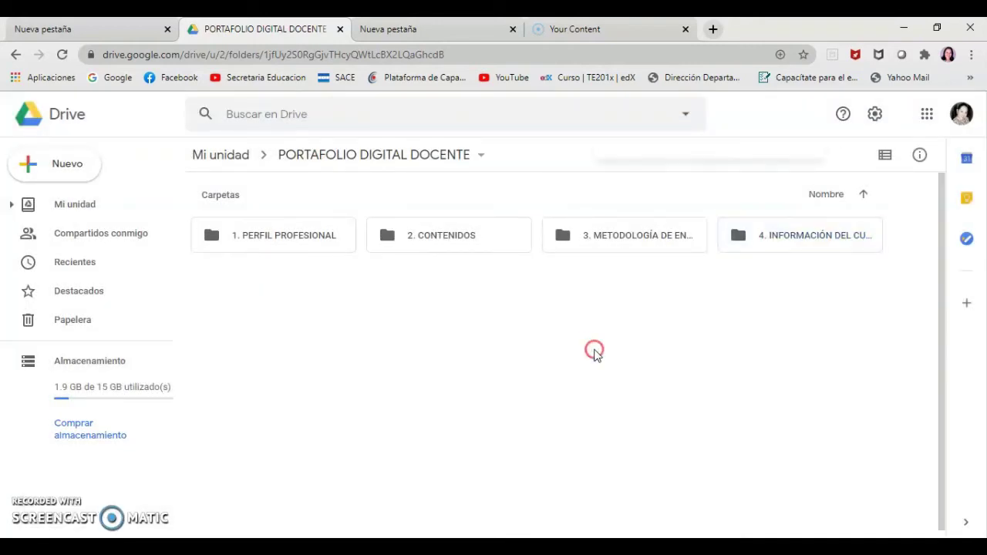
{"action": "left_click", "coordinate": [697, 163]}
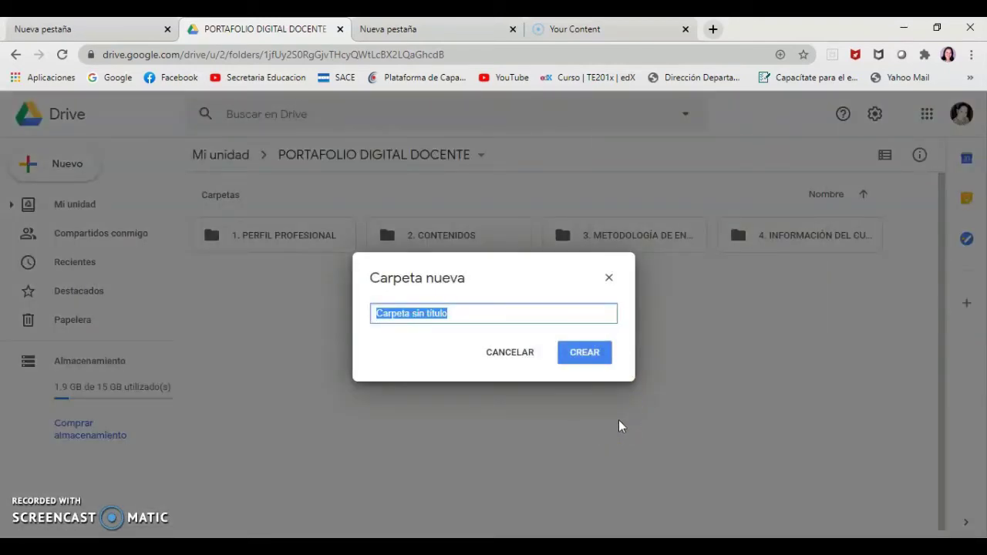
{"action": "type", "text": "5."}
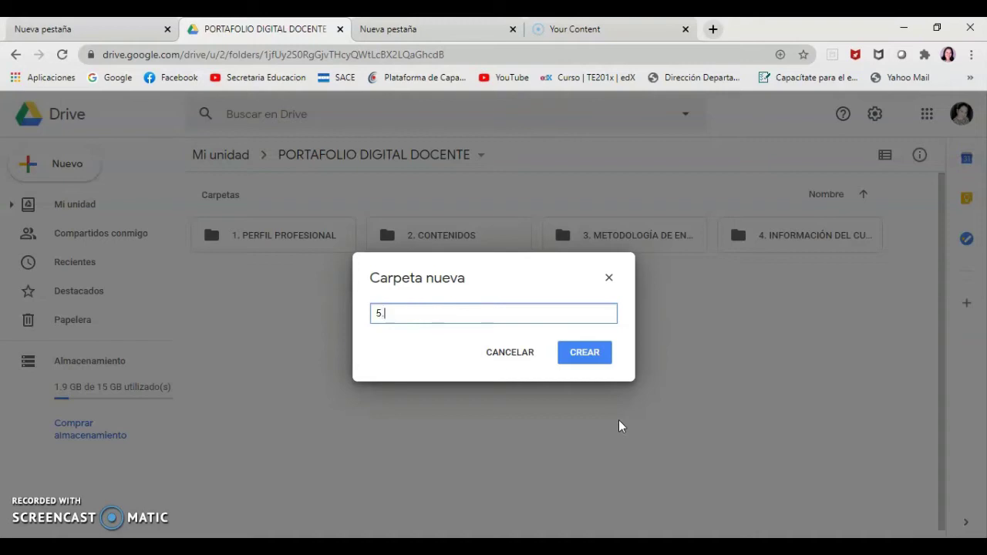
{"action": "type", "text": " PRODUCTOS DE ENSENA"}
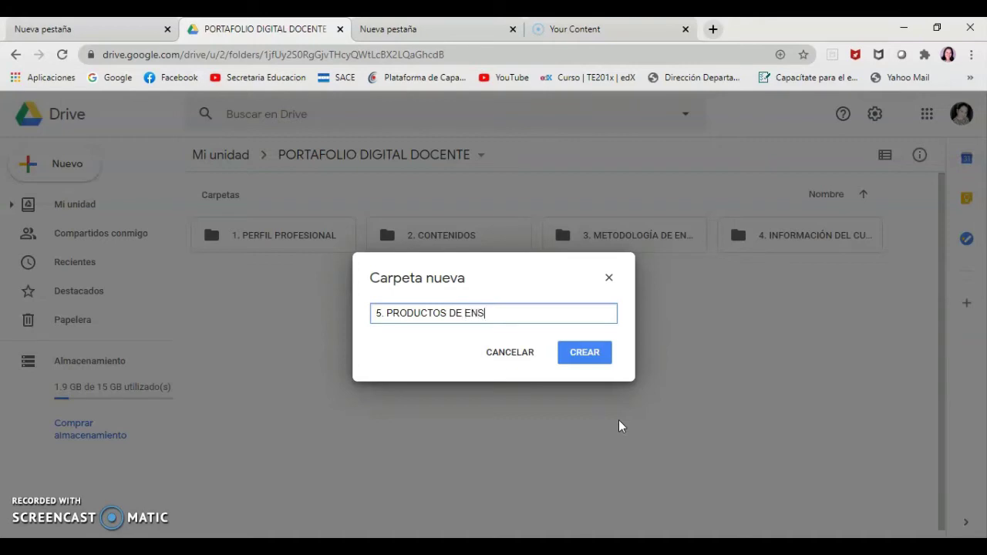
{"action": "type", "text": "NZA"}
{"action": "right_click", "coordinate": [489, 313]}
{"action": "left_click", "coordinate": [502, 327]}
{"action": "left_click", "coordinate": [579, 354]}
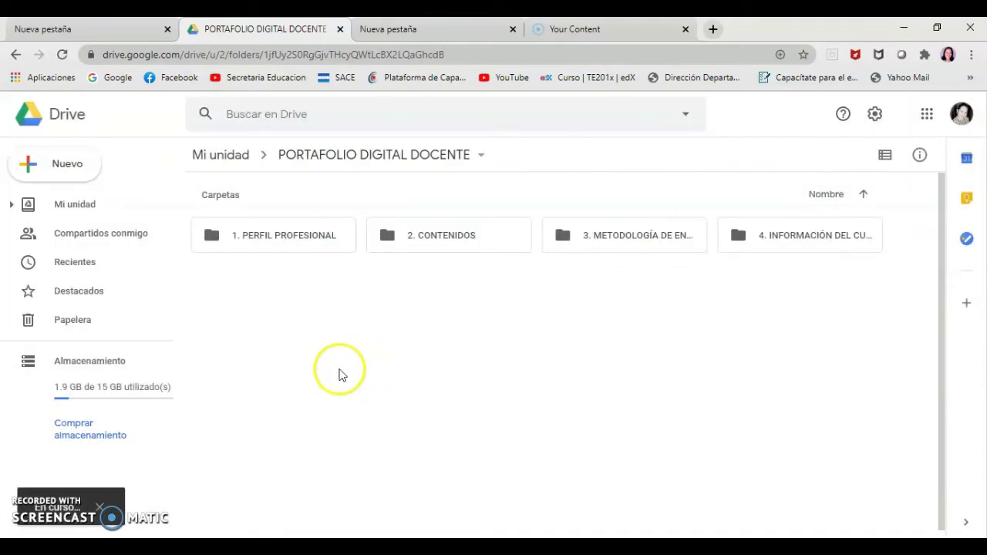
Step: Create a sixth subfolder named "6. REPORTES DE CALIFICACIÓN", correcting the misspelled last word with the suggested spelling
{"action": "right_click", "coordinate": [458, 358]}
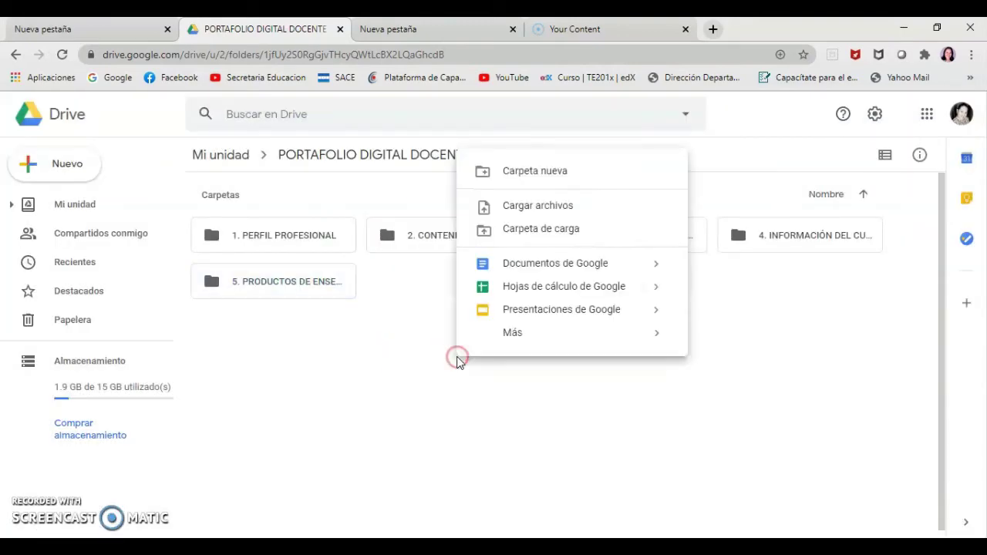
{"action": "left_click", "coordinate": [552, 178]}
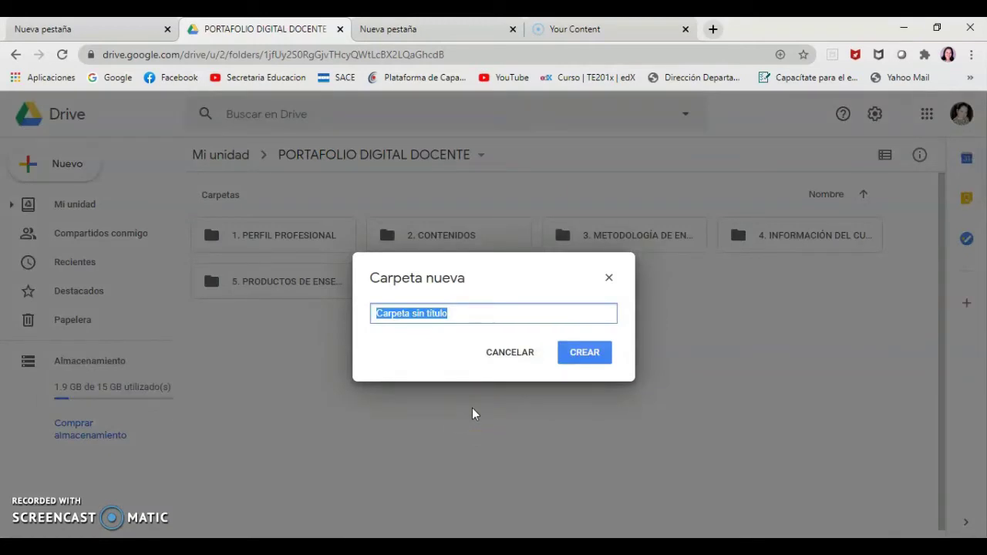
{"action": "type", "text": "6. REPORTES DE CALIDICACION"}
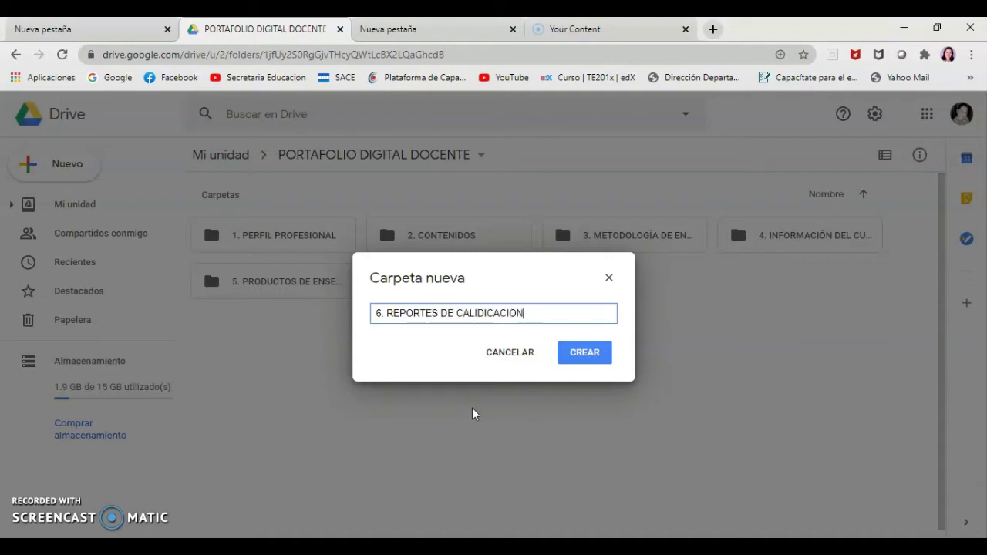
{"action": "right_click", "coordinate": [501, 315]}
{"action": "left_click", "coordinate": [522, 327]}
{"action": "left_click", "coordinate": [583, 351]}
Step: Create a seventh subfolder named "7. ANEXOS" in the portfolio folder
{"action": "right_click", "coordinate": [594, 355]}
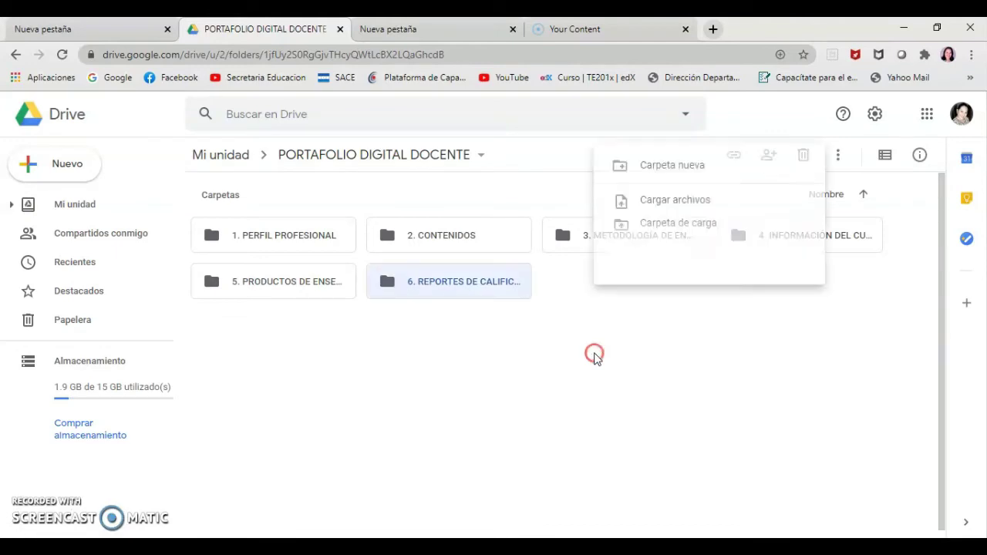
{"action": "left_click", "coordinate": [688, 164]}
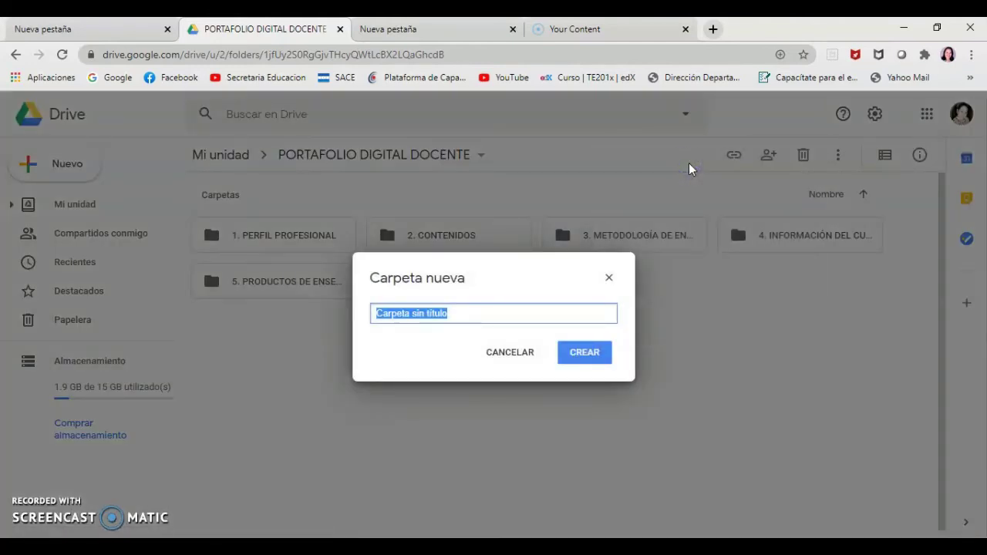
{"action": "type", "text": "7"}
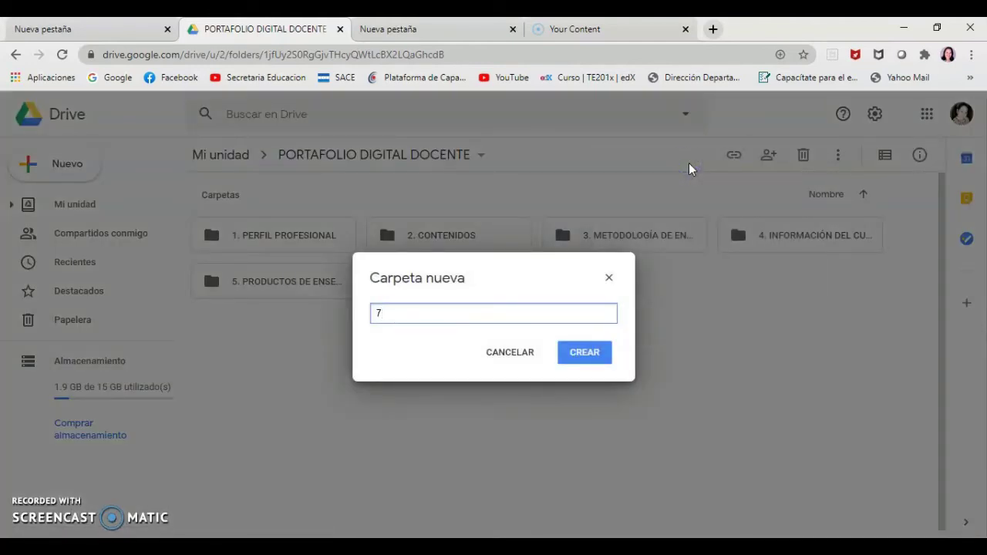
{"action": "type", "text": ". ANEXOS"}
{"action": "left_click", "coordinate": [605, 355]}
Step: Return to Mi unidad and start sharing the PORTAFOLIO DIGITAL DOCENTE folder, adding the first suggested contact as recipient
{"action": "left_click", "coordinate": [221, 155]}
{"action": "left_click", "coordinate": [761, 352]}
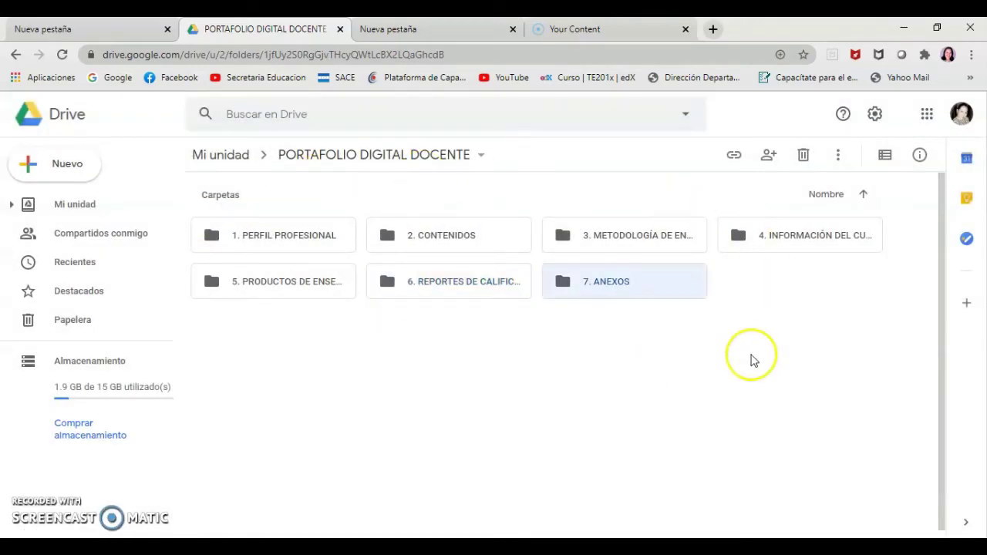
{"action": "left_click", "coordinate": [736, 473]}
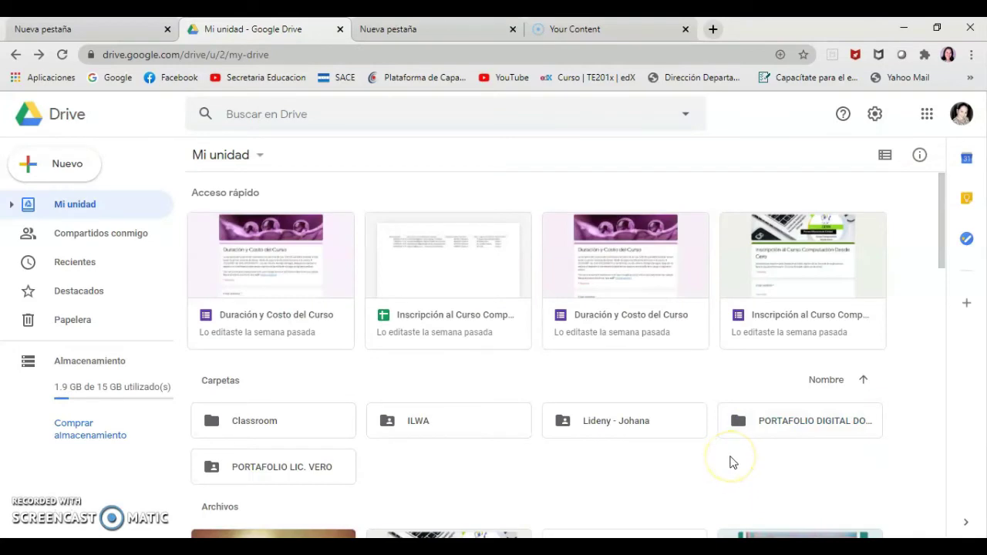
{"action": "right_click", "coordinate": [806, 425]}
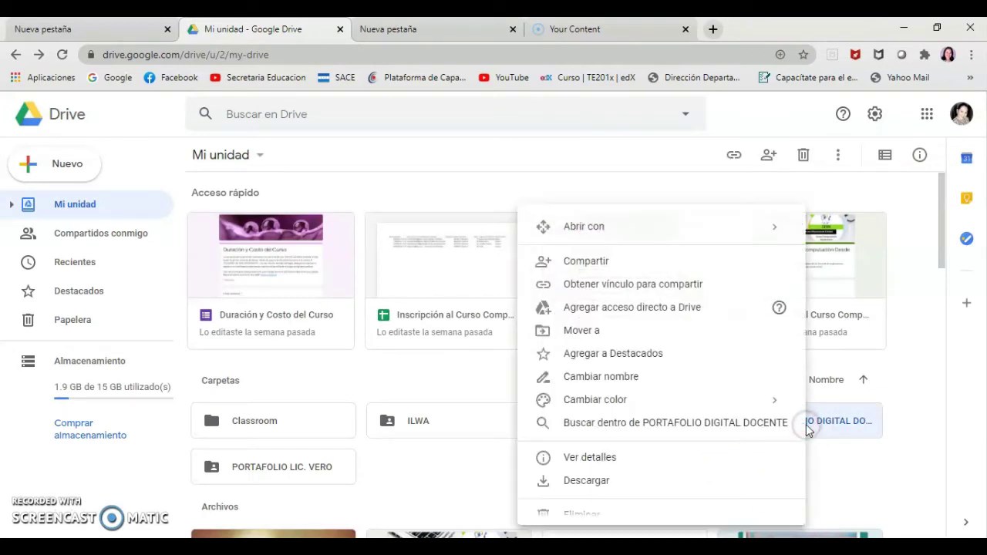
{"action": "left_click", "coordinate": [615, 272]}
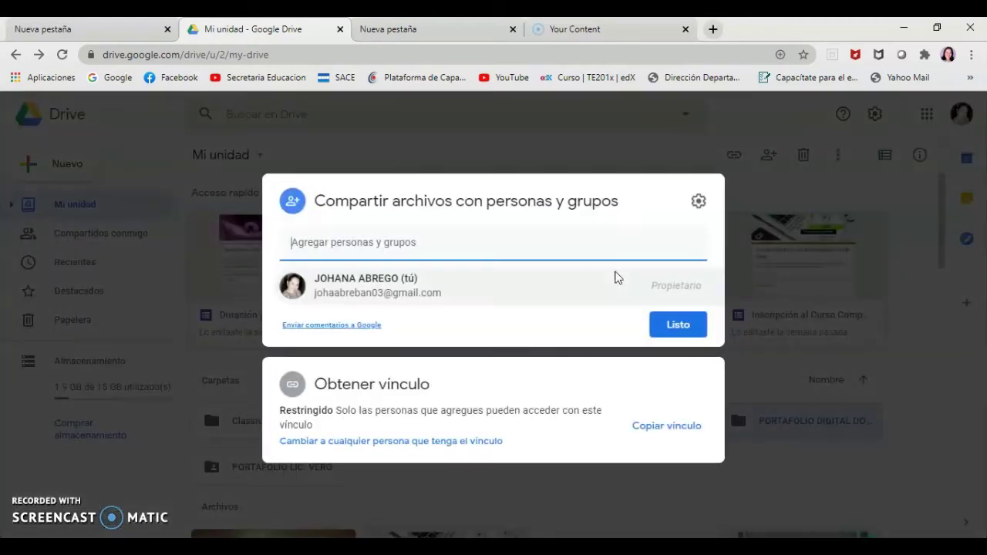
{"action": "left_click", "coordinate": [452, 275]}
{"action": "left_click", "coordinate": [388, 243]}
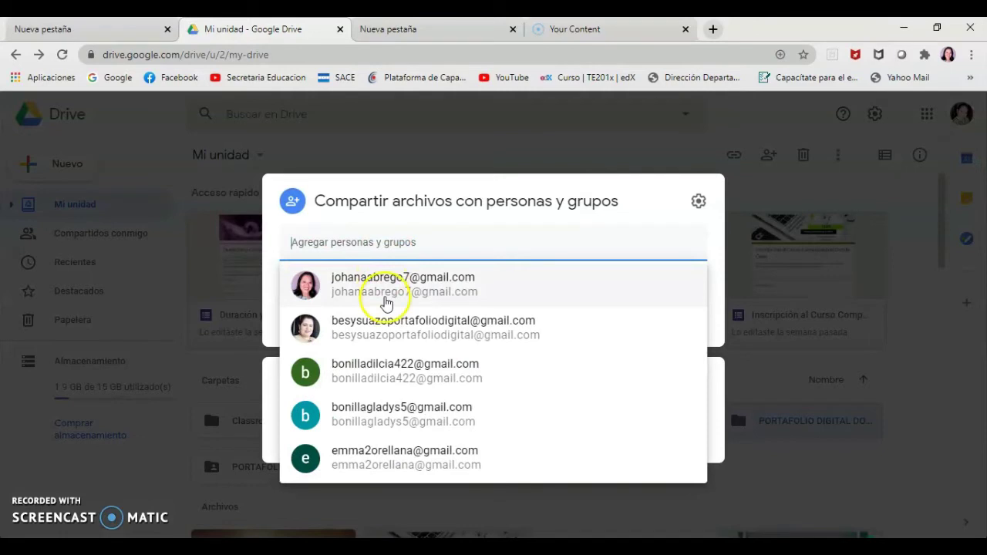
{"action": "left_click", "coordinate": [387, 301]}
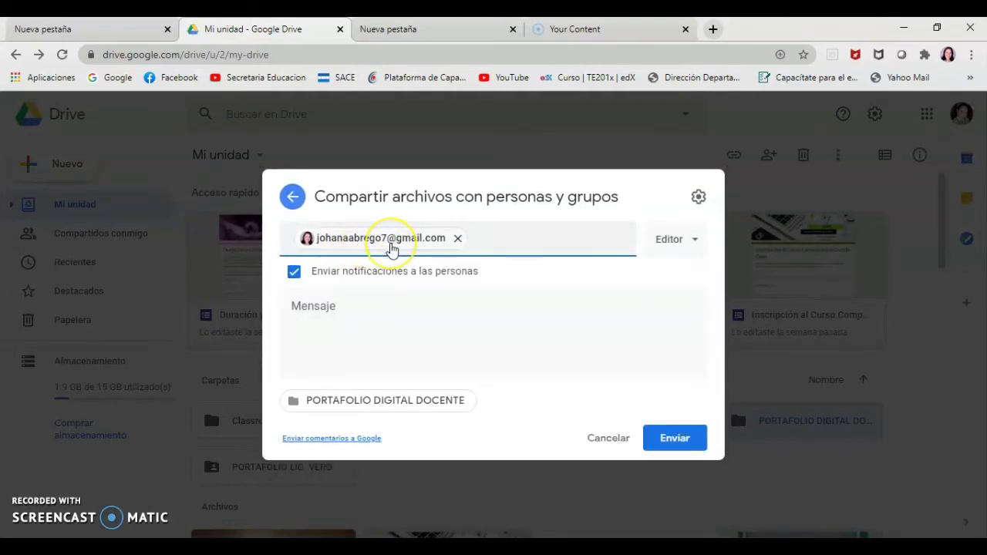
Step: Set the recipient's permission to Lector and send the sharing invitation with notification
{"action": "left_click", "coordinate": [699, 244]}
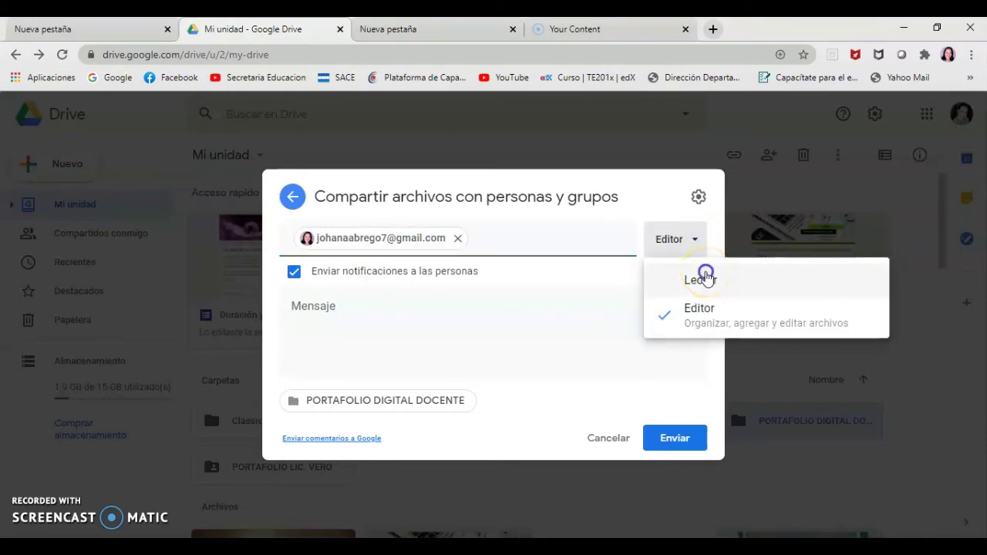
{"action": "left_click", "coordinate": [706, 279]}
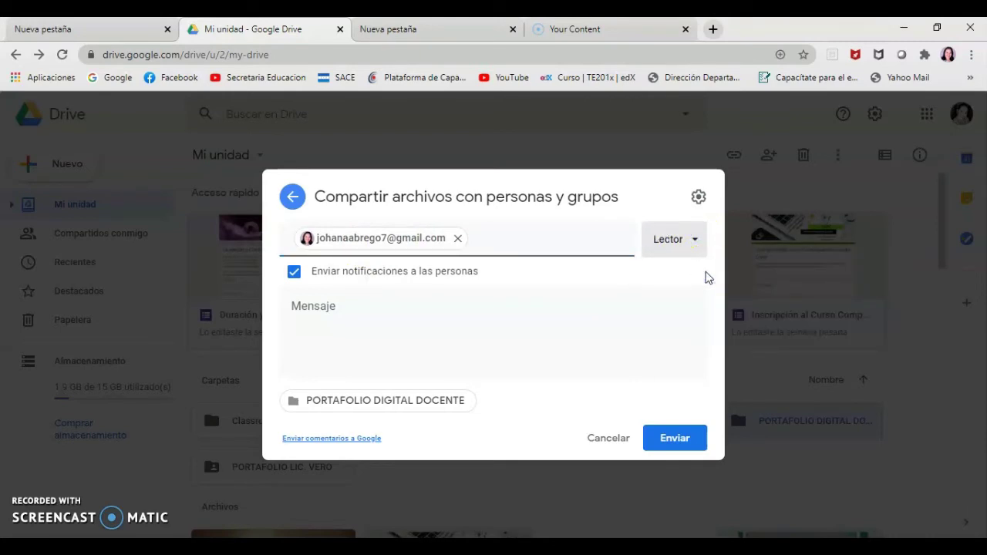
{"action": "left_click", "coordinate": [574, 251]}
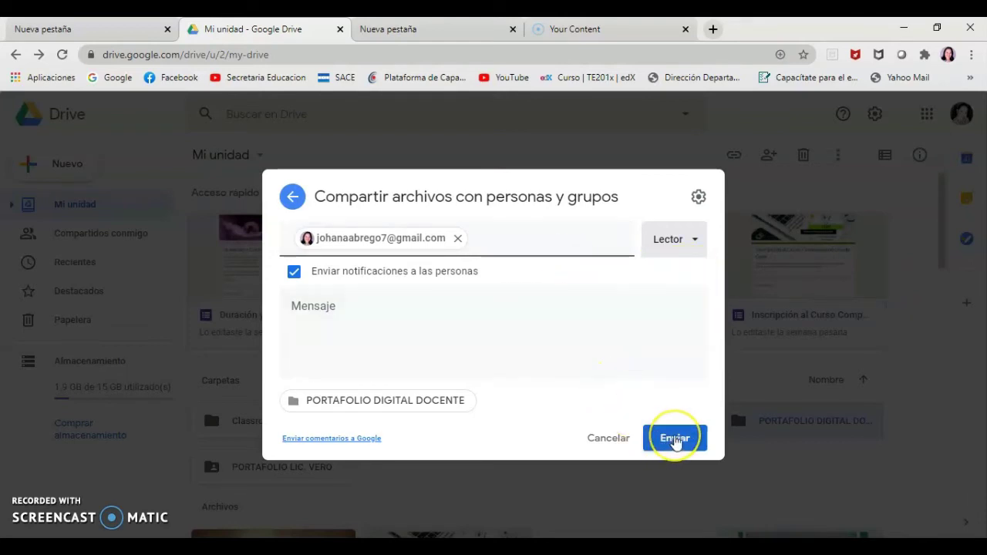
{"action": "left_click", "coordinate": [591, 392]}
{"action": "left_click", "coordinate": [661, 438]}
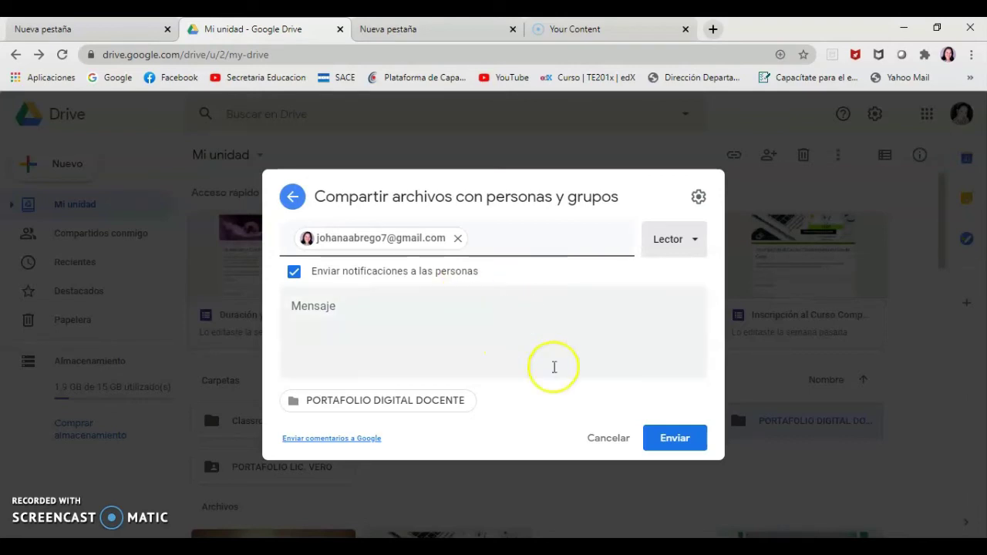
{"action": "left_click", "coordinate": [668, 451]}
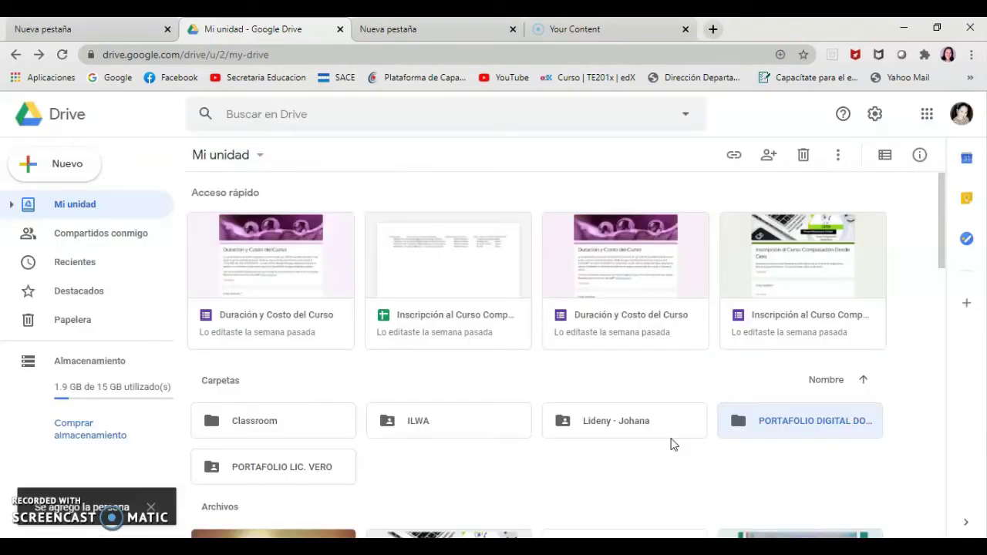
Step: Open the shared PORTAFOLIO DIGITAL DOCENTE folder and copy a screen capture of its path and seven subfolders to the clipboard
{"action": "double_click", "coordinate": [810, 423]}
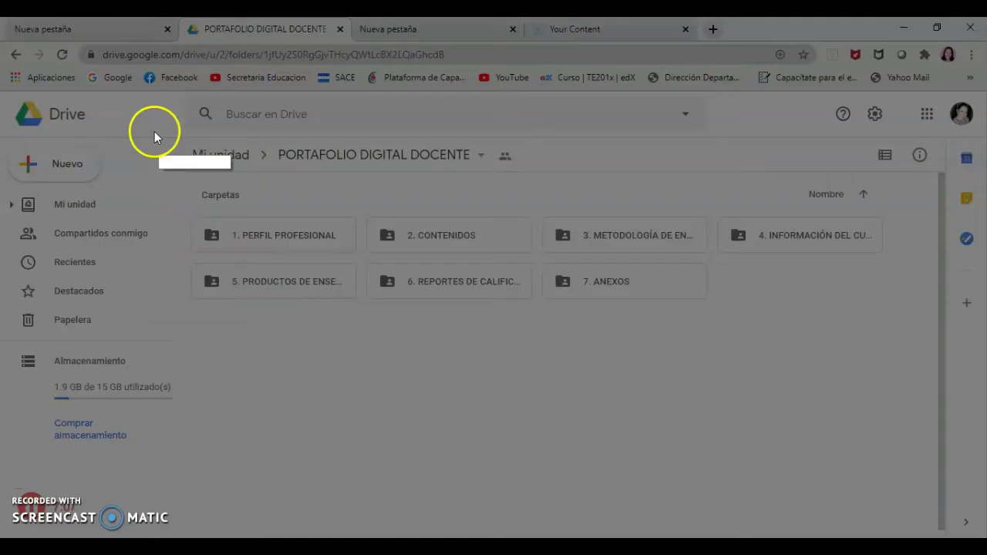
{"action": "key", "text": "Print"}
{"action": "mouse_move", "coordinate": [164, 136]}
{"action": "left_mouse_down"}
{"action": "mouse_move", "coordinate": [195, 192]}
{"action": "mouse_move", "coordinate": [470, 365]}
{"action": "mouse_move", "coordinate": [799, 335]}
{"action": "mouse_move", "coordinate": [932, 345]}
{"action": "mouse_move", "coordinate": [941, 325]}
{"action": "left_mouse_up"}
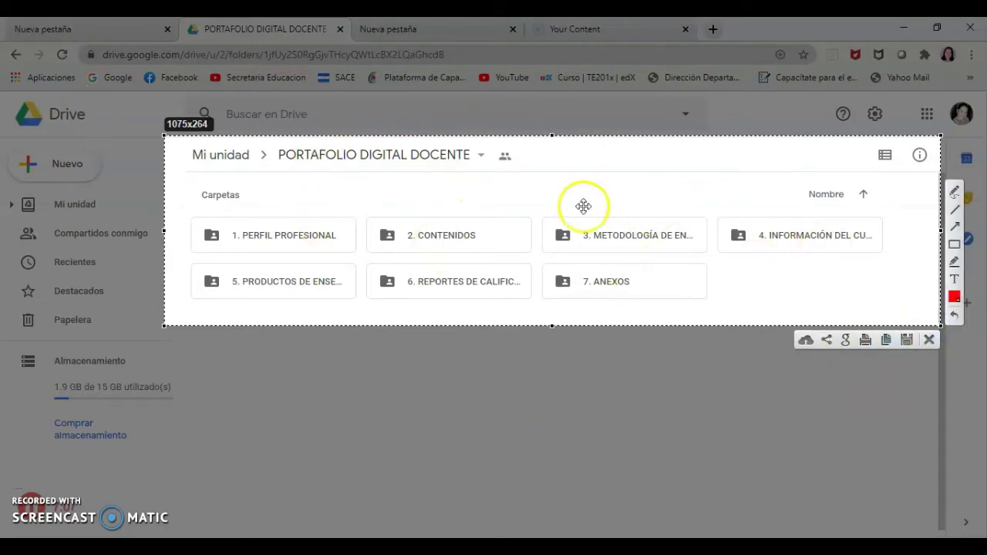
{"action": "left_click", "coordinate": [887, 342]}
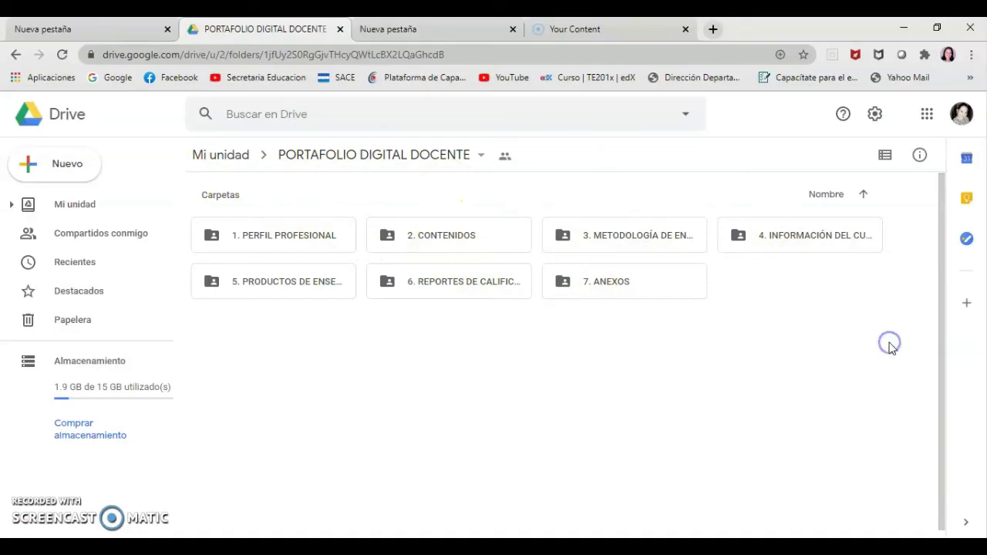
Step: Switch to the PowerPoint presentation "Plantilla tares IV unidad UV" and start editing the instruction text box on slide 2
{"action": "left_click", "coordinate": [694, 538]}
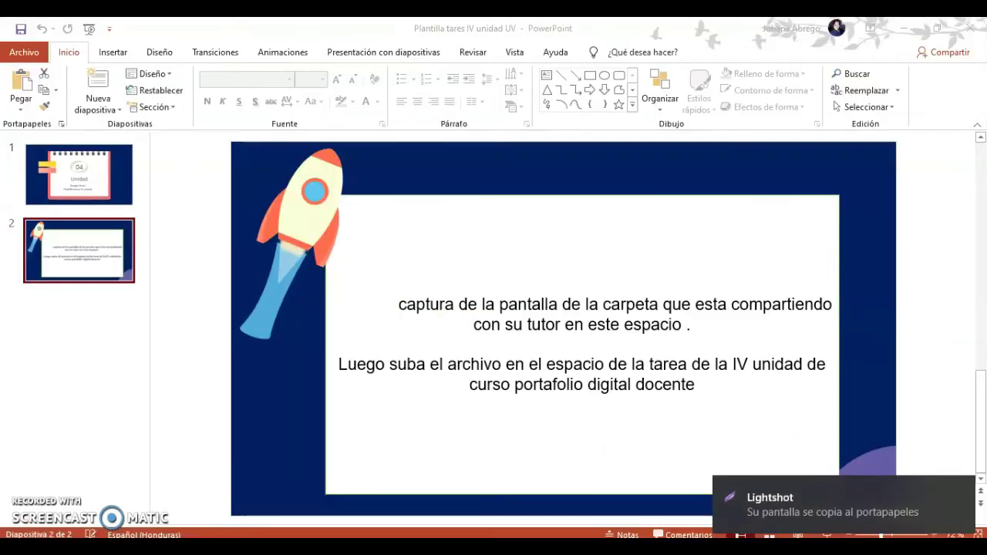
{"action": "left_click", "coordinate": [670, 373]}
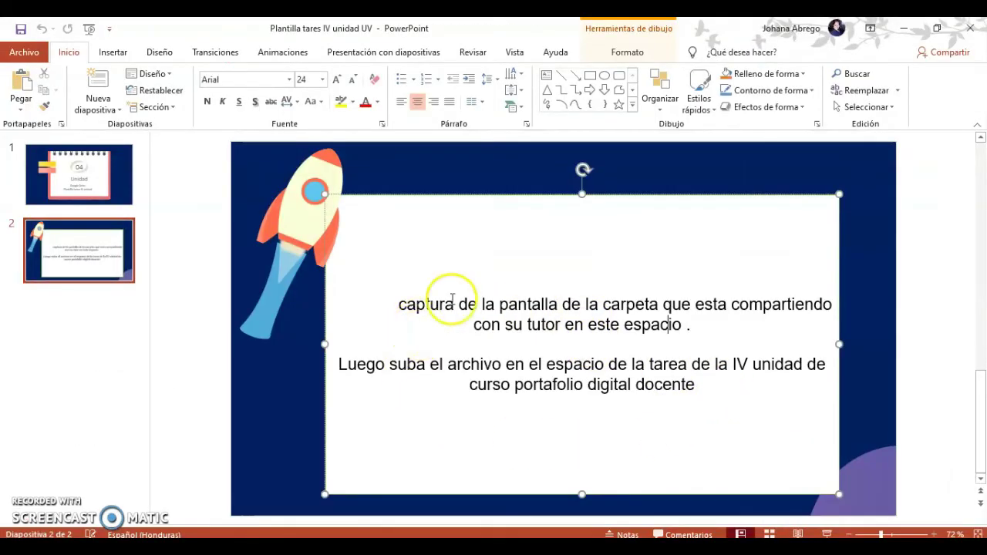